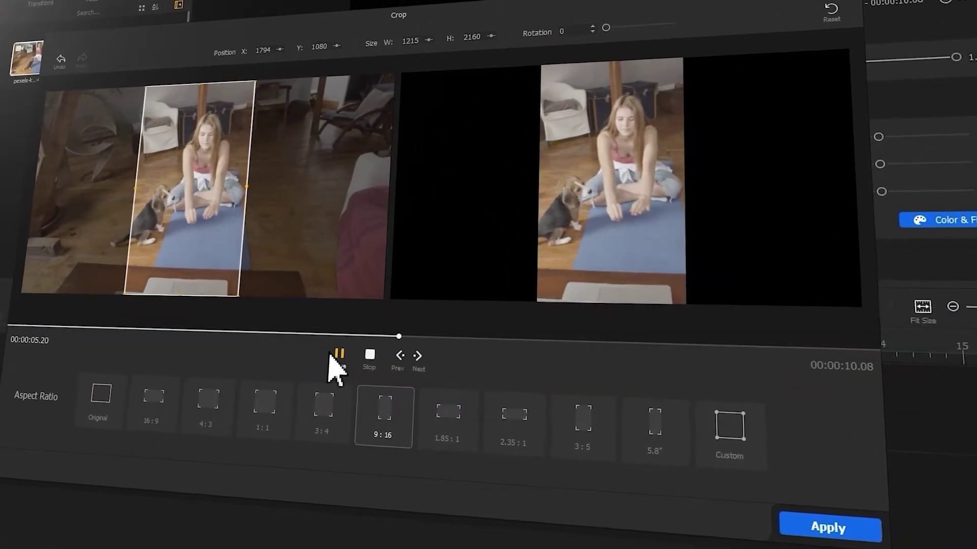
Crop the surfing wave clip using the 16:9 aspect ratio
{"action": "left_click", "coordinate": [160, 409]}
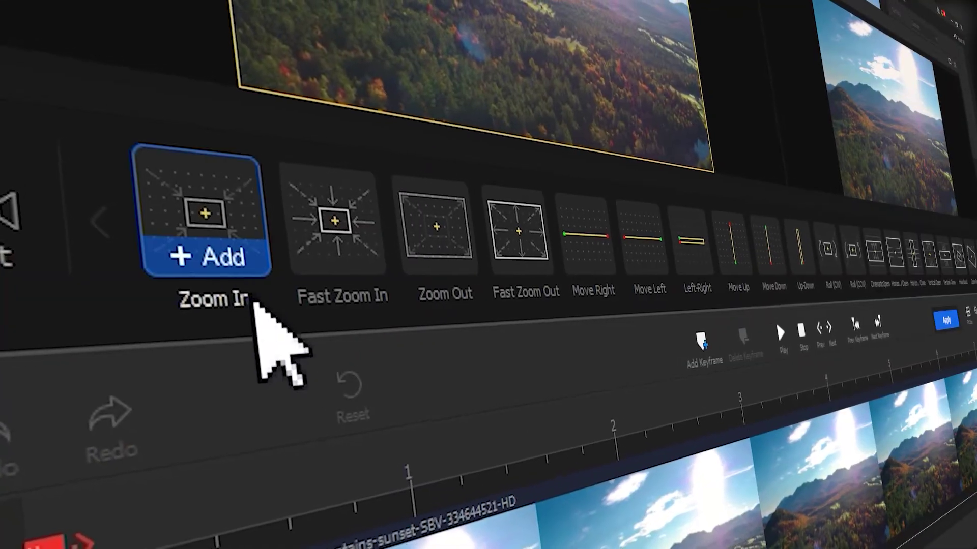
Add the Zoom In motion to the aerial mountain clip and enlarge its end keyframe frame to nearly full picture
{"action": "left_click", "coordinate": [245, 266]}
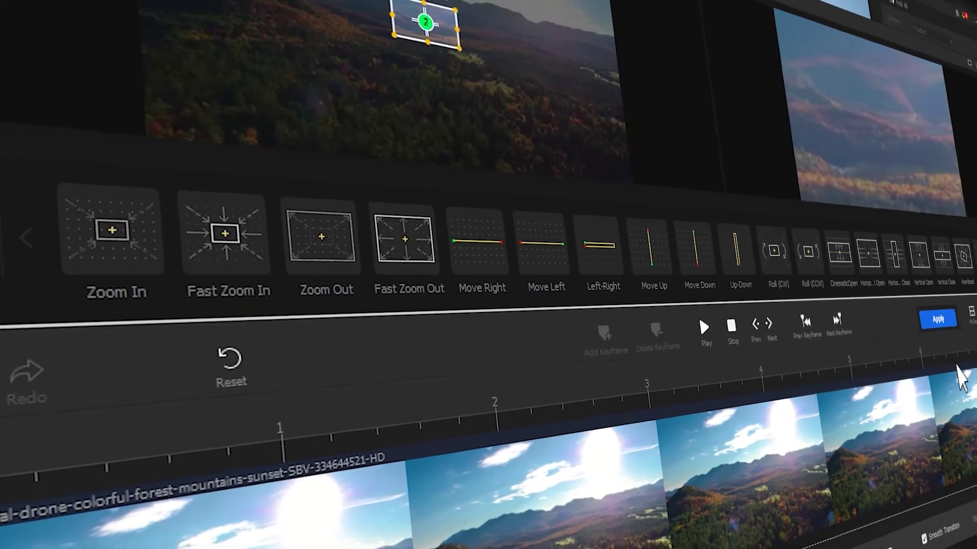
{"action": "left_click", "coordinate": [956, 367]}
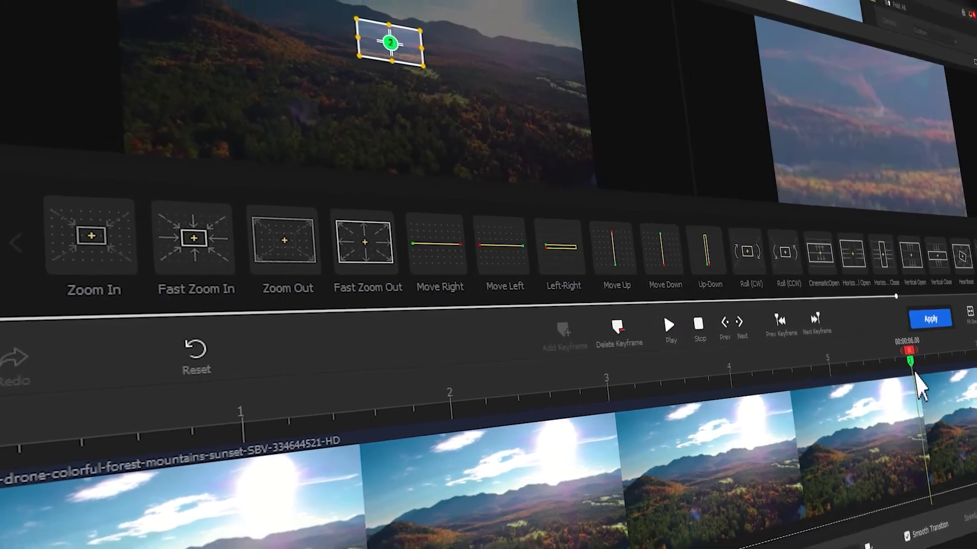
{"action": "left_click", "coordinate": [425, 22]}
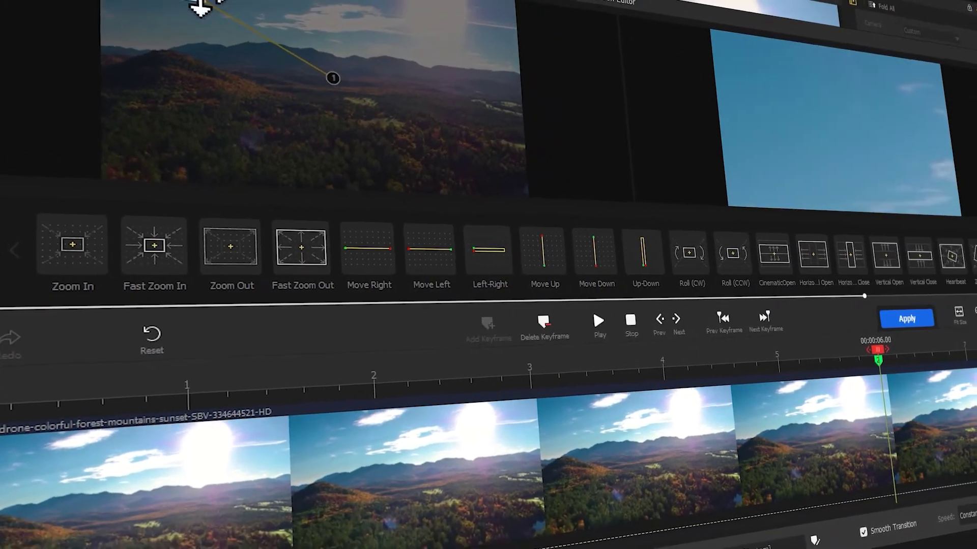
{"action": "left_click_drag", "start_coordinate": [380, 80], "coordinate": [534, 185]}
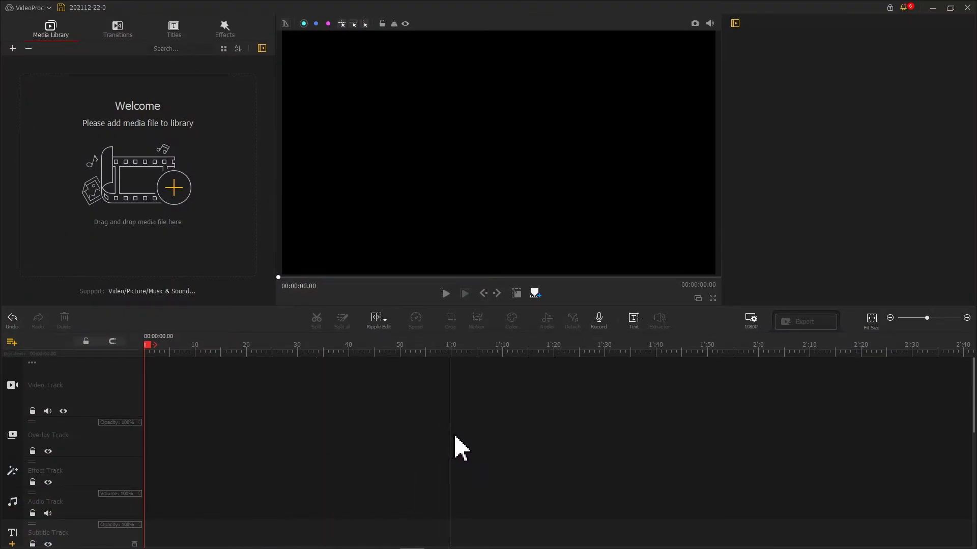
Add a text title reading DISCOVER in the FrankGoth BT Italic font
{"action": "left_click", "coordinate": [633, 320]}
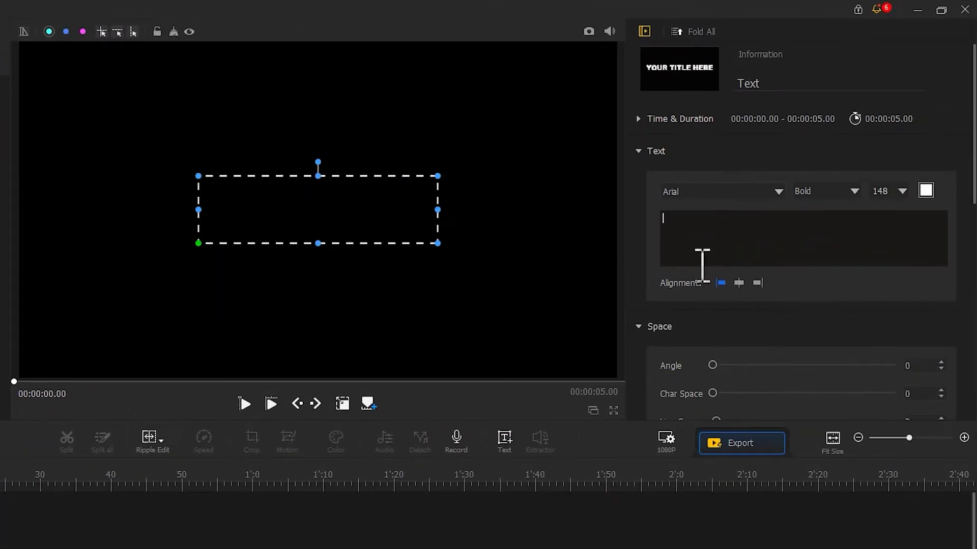
{"action": "type", "text": "DI"}
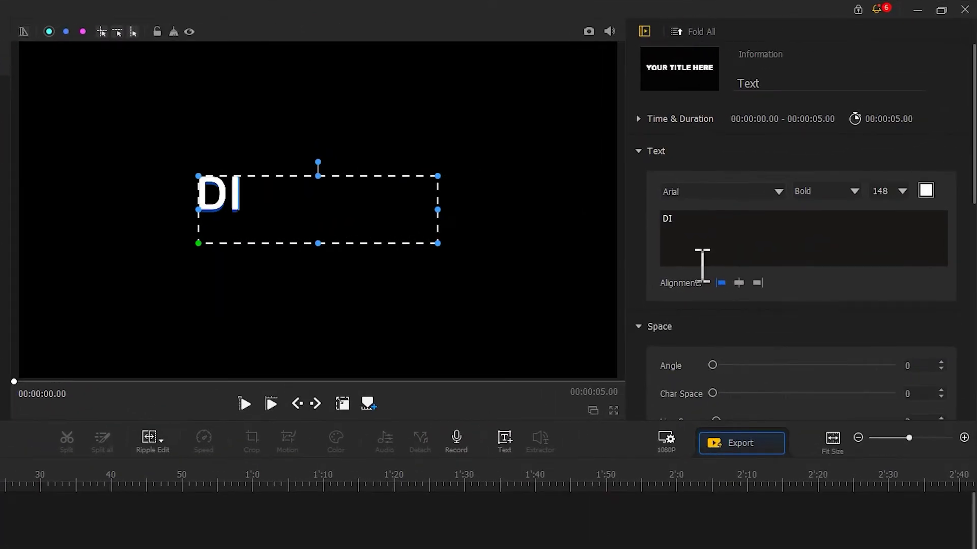
{"action": "type", "text": "SCOVER"}
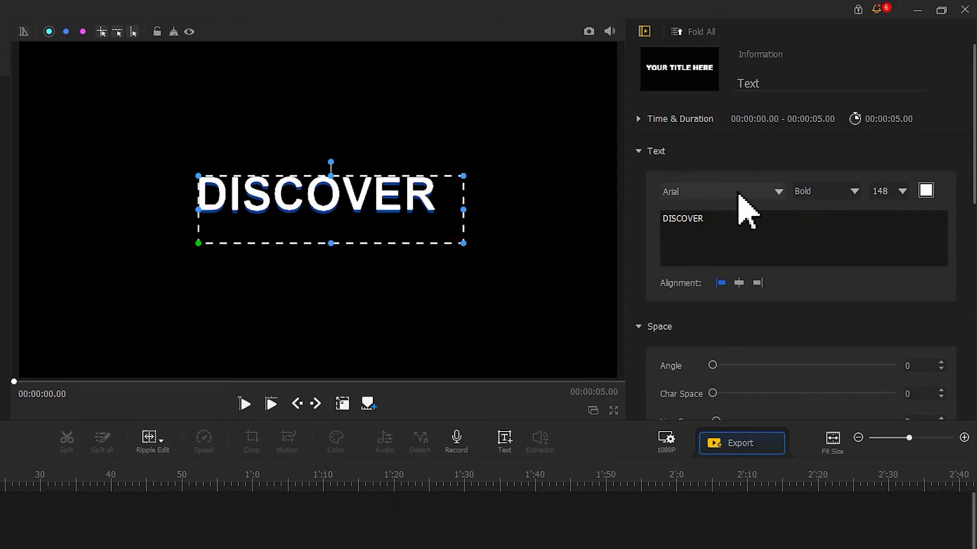
{"action": "left_click", "coordinate": [774, 188]}
{"action": "left_click_drag", "start_coordinate": [869, 225], "coordinate": [867, 301]}
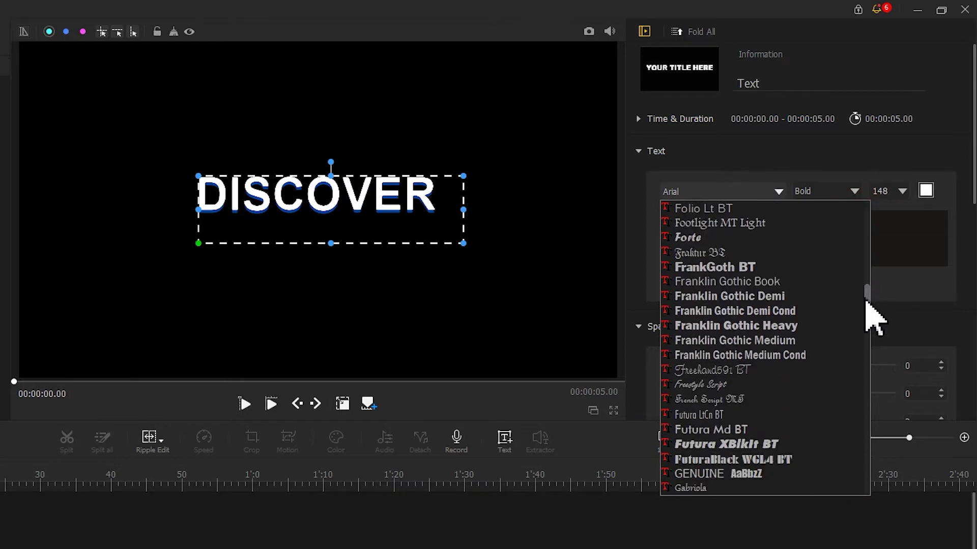
{"action": "left_click", "coordinate": [741, 267]}
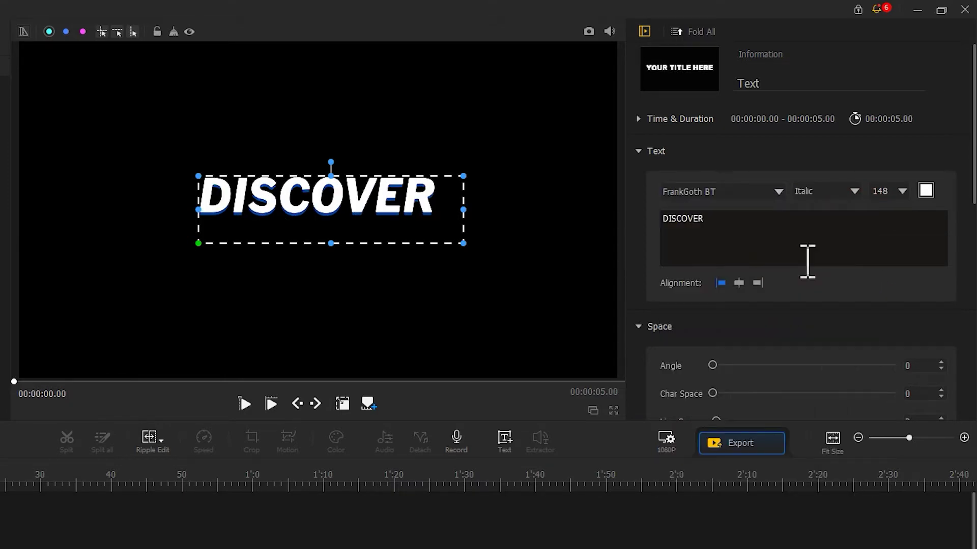
Make the DISCOVER text white, set Text Shadow Offset to 0, and snapshot the title to PNG
{"action": "left_click", "coordinate": [925, 190]}
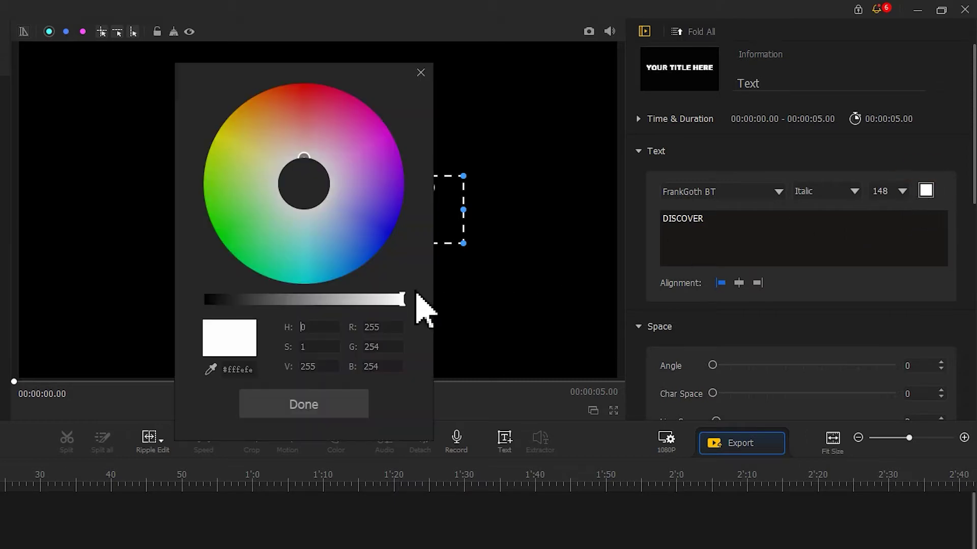
{"action": "left_click", "coordinate": [420, 72]}
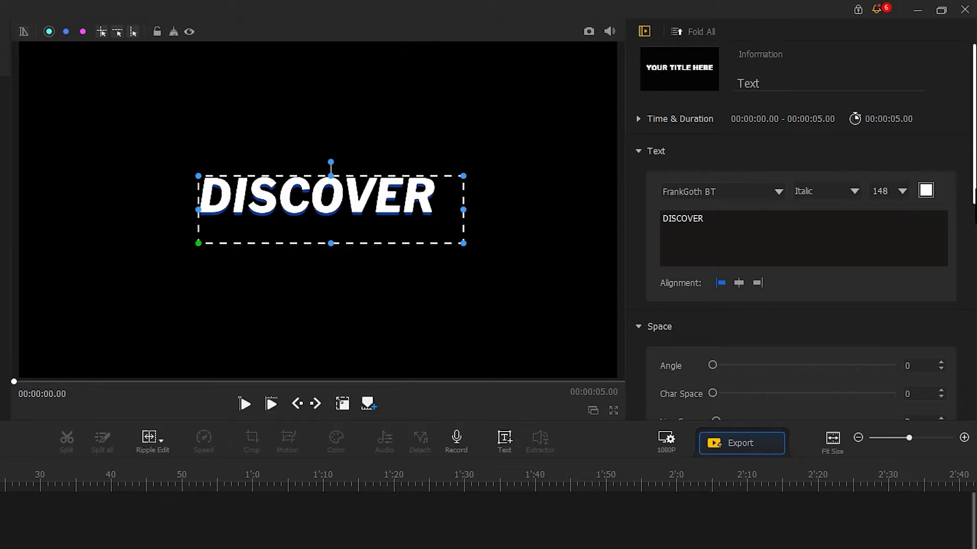
{"action": "scroll", "coordinate": [966, 344], "scroll_direction": "down", "scroll_amount": 10}
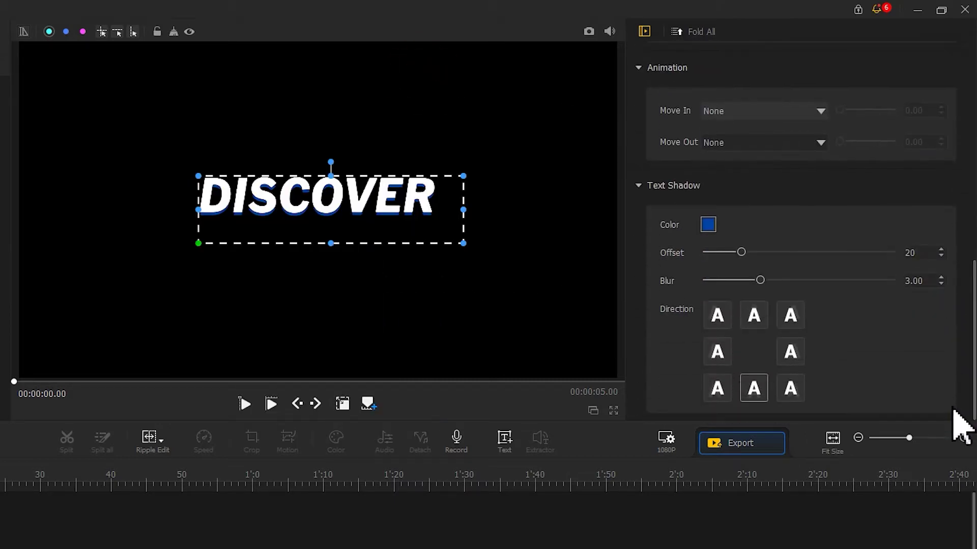
{"action": "left_click_drag", "start_coordinate": [741, 253], "coordinate": [682, 252]}
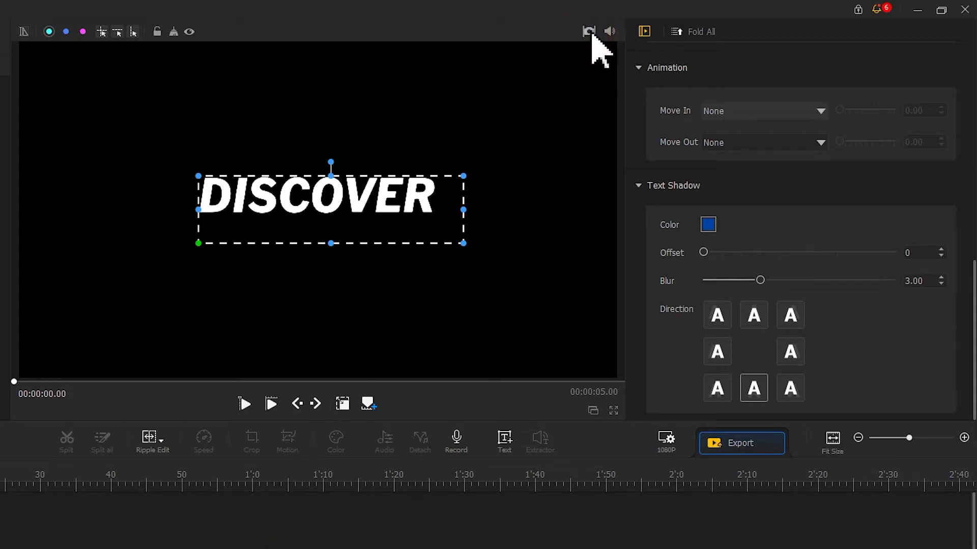
{"action": "left_click", "coordinate": [589, 32]}
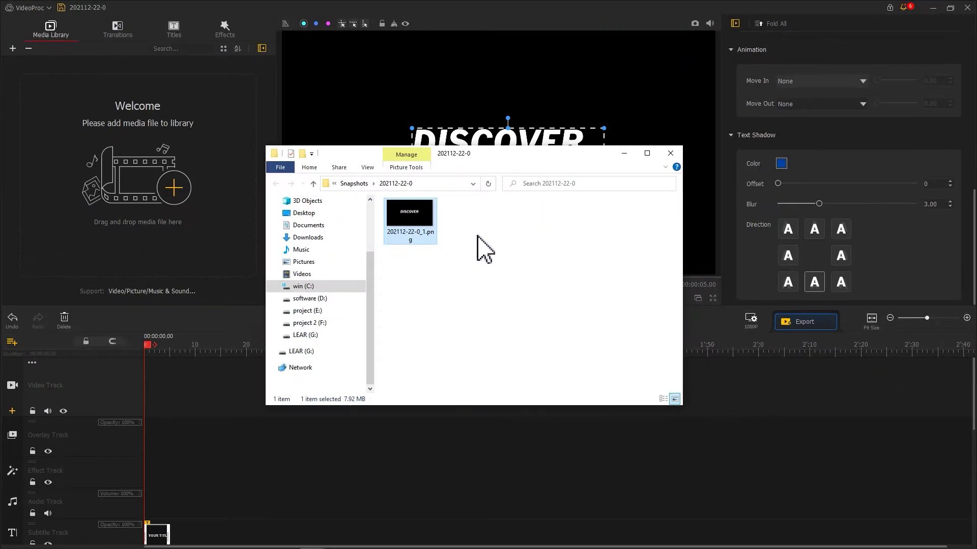
Import the DISCOVER snapshot PNG, place it on the overlay track, and fit it to screen height
{"action": "left_click", "coordinate": [458, 255]}
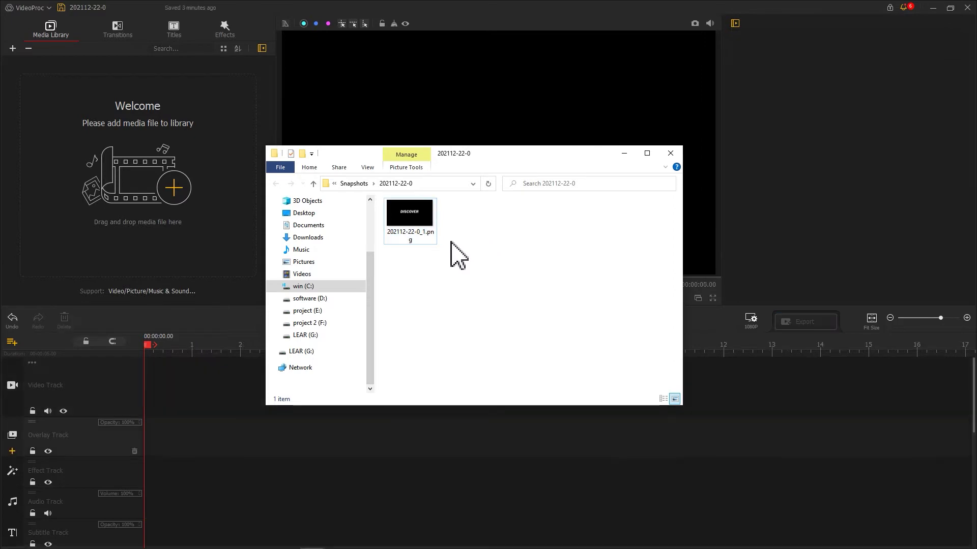
{"action": "left_click_drag", "start_coordinate": [426, 219], "coordinate": [208, 199]}
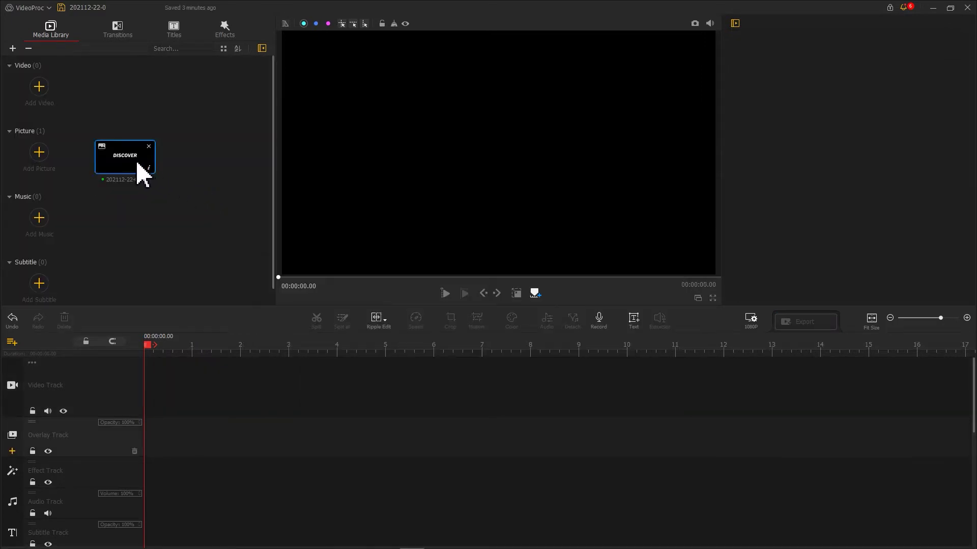
{"action": "left_click_drag", "start_coordinate": [138, 164], "coordinate": [159, 444]}
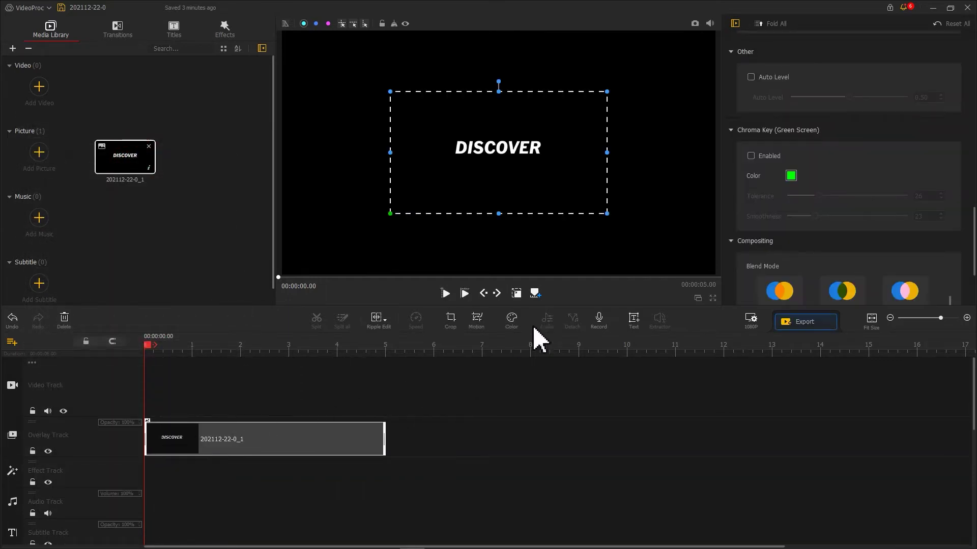
{"action": "scroll", "coordinate": [972, 219], "scroll_direction": "up", "scroll_amount": 5}
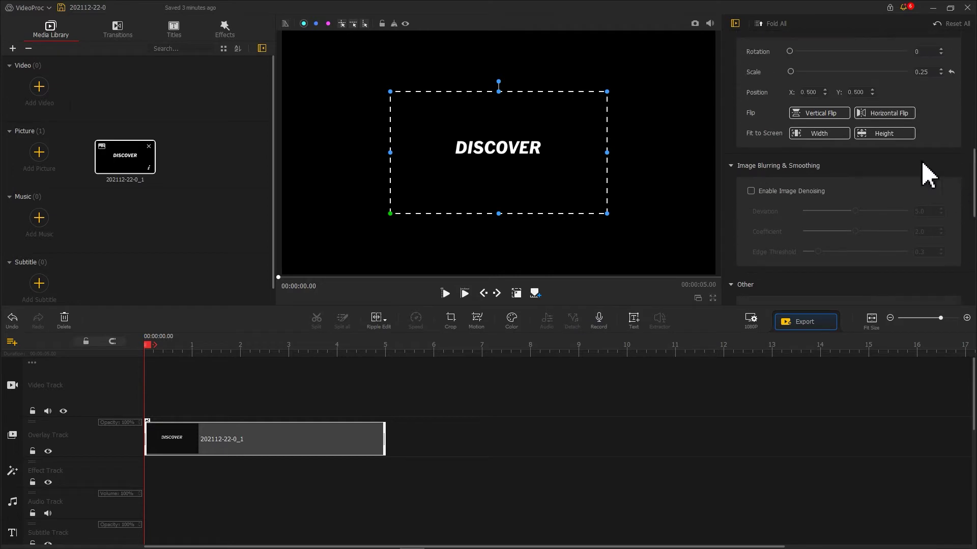
{"action": "left_click", "coordinate": [901, 136]}
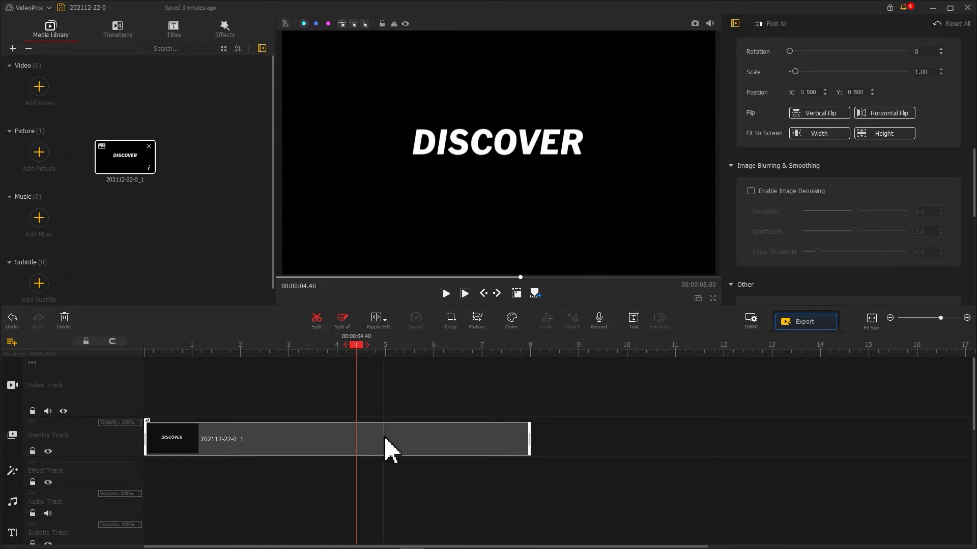
{"action": "left_click", "coordinate": [477, 330]}
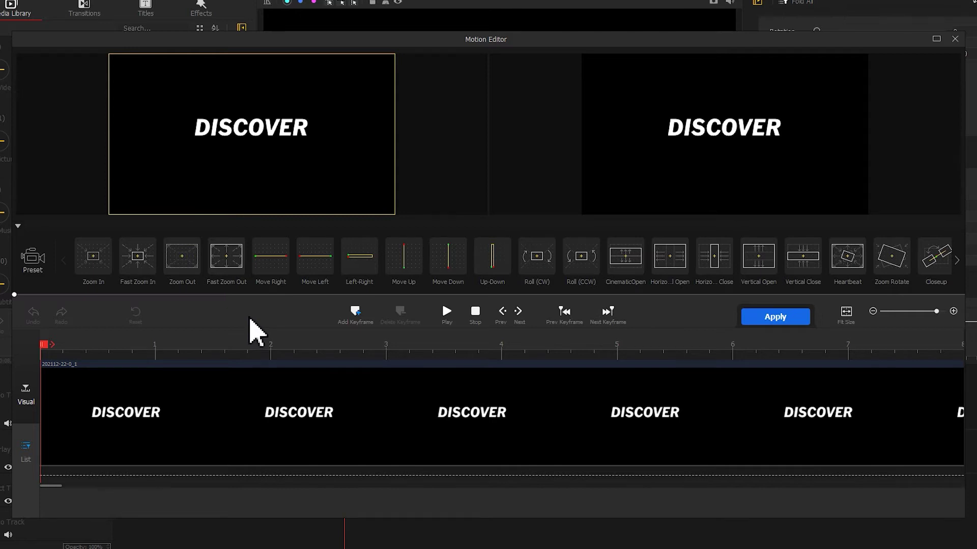
Add Zoom In to the DISCOVER clip with its end keyframe moved to 5 s and framed 16:9
{"action": "left_click", "coordinate": [99, 268]}
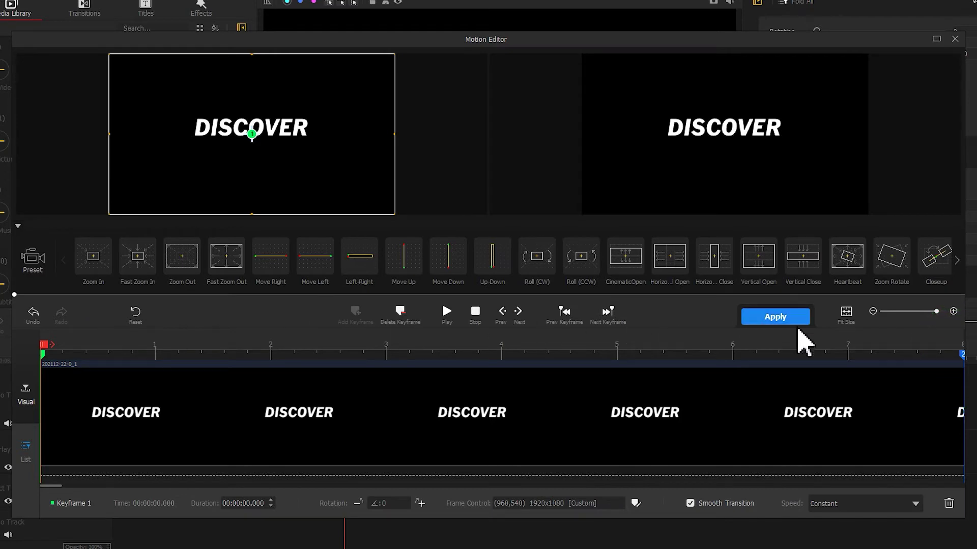
{"action": "left_click_drag", "start_coordinate": [955, 356], "coordinate": [619, 374]}
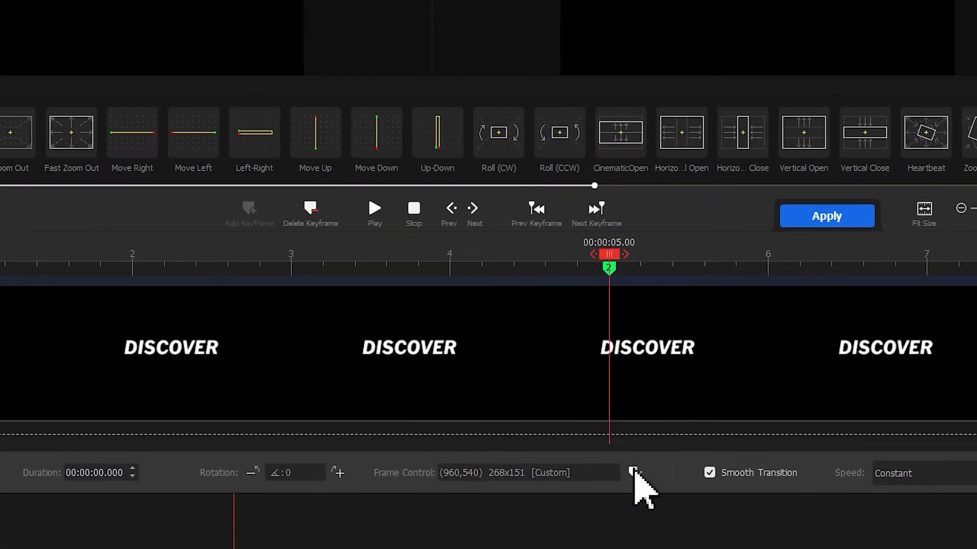
{"action": "left_click", "coordinate": [634, 473]}
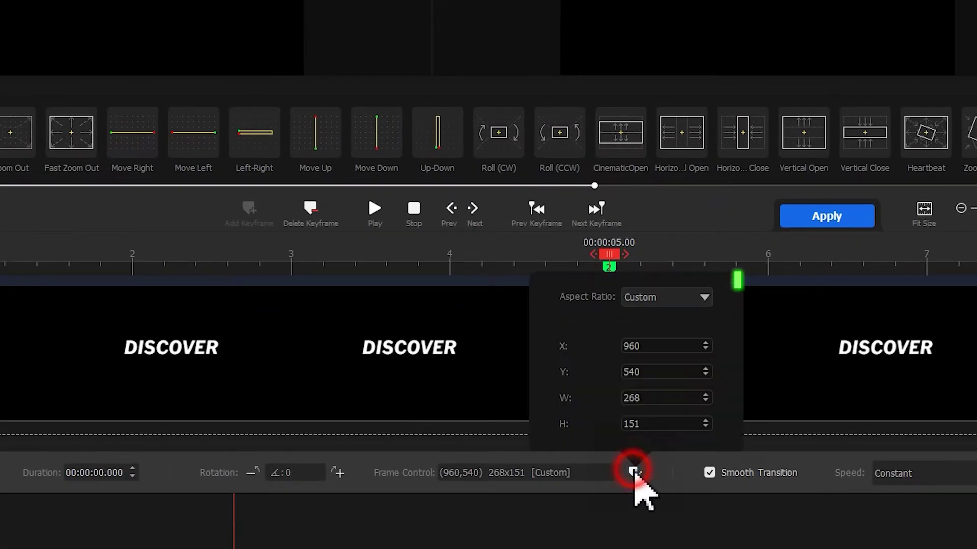
{"action": "left_click", "coordinate": [703, 298]}
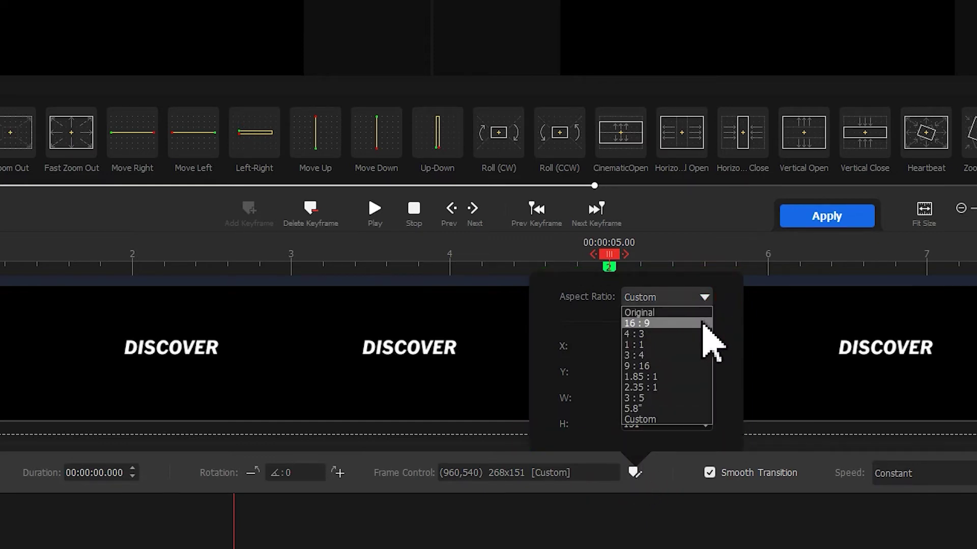
{"action": "left_click", "coordinate": [704, 323]}
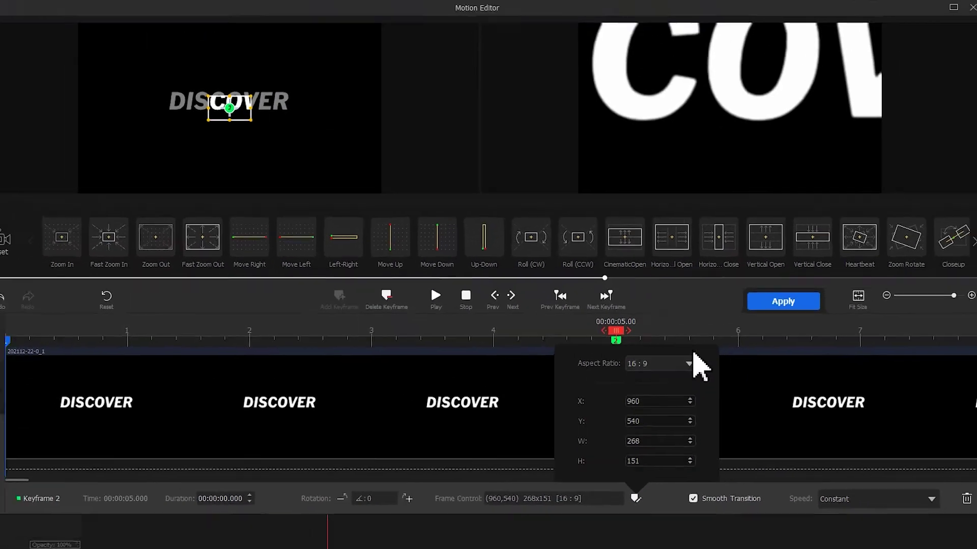
Frame keyframe 2 over the title's letters, add Keyframe 3 at 8 s, and apply the motion
{"action": "left_click", "coordinate": [707, 251]}
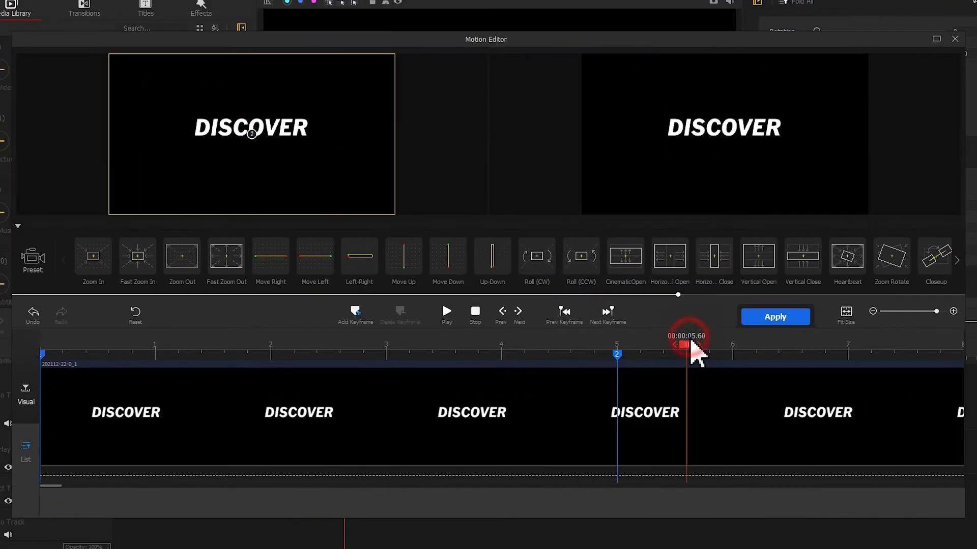
{"action": "left_click", "coordinate": [619, 355]}
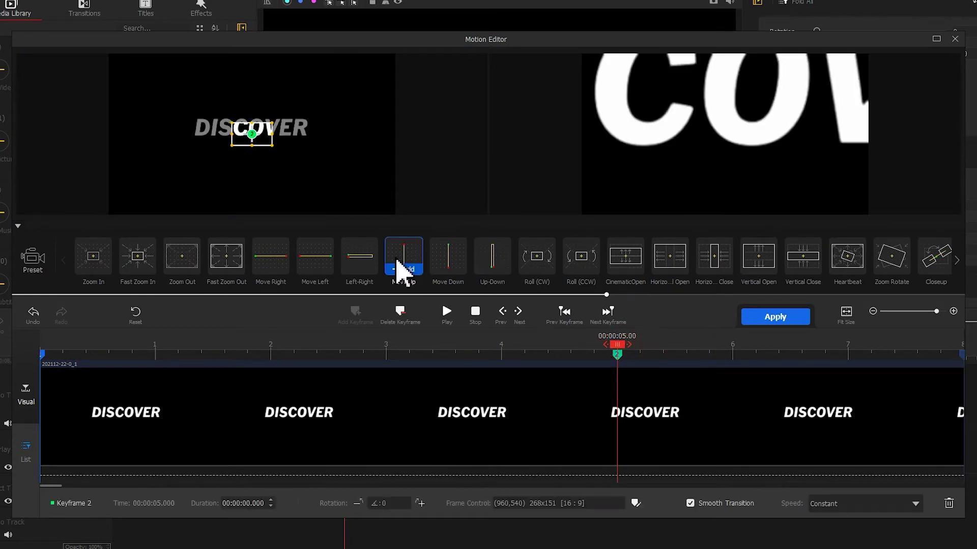
{"action": "left_click_drag", "start_coordinate": [264, 133], "coordinate": [236, 131]}
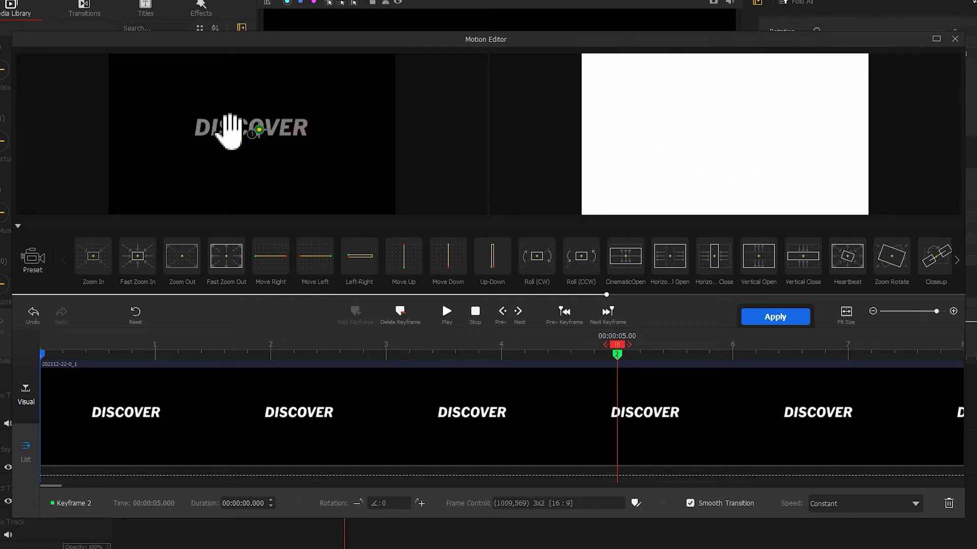
{"action": "left_click_drag", "start_coordinate": [619, 351], "coordinate": [690, 353]}
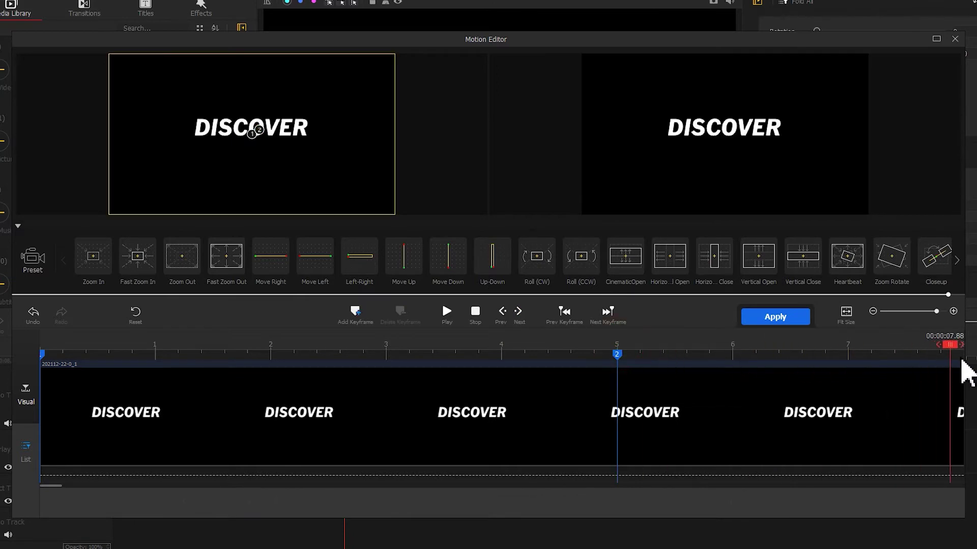
{"action": "left_click", "coordinate": [351, 314]}
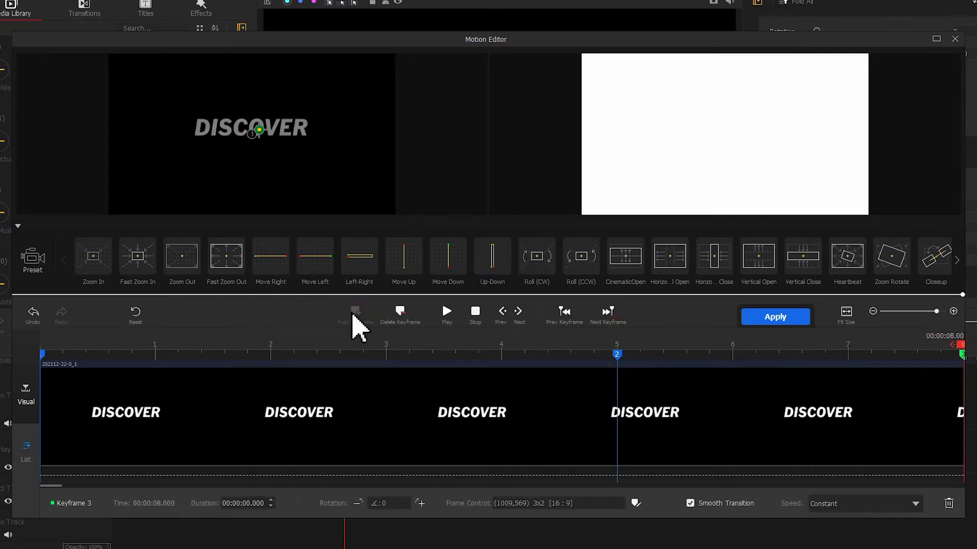
{"action": "left_click", "coordinate": [751, 320]}
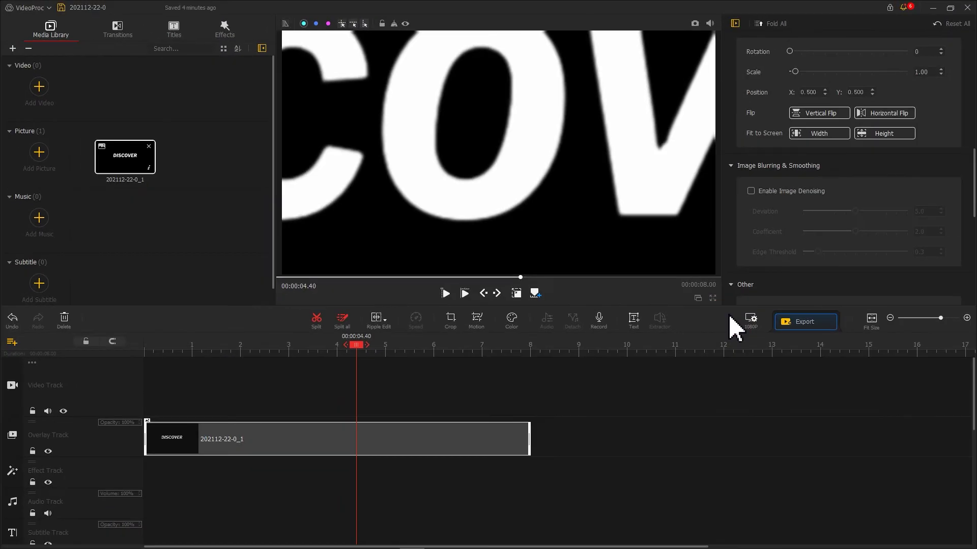
{"action": "left_click_drag", "start_coordinate": [356, 346], "coordinate": [138, 362]}
{"action": "key", "text": "space"}
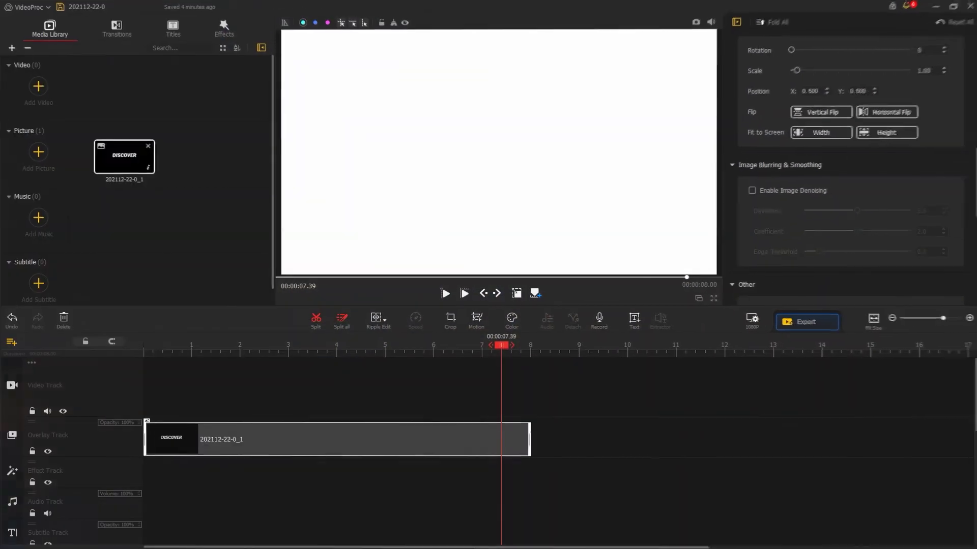
Import the aerial video, hide the overlay, place it at the video track's start, and trim to 8 s
{"action": "left_click_drag", "start_coordinate": [974, 173], "coordinate": [379, 179]}
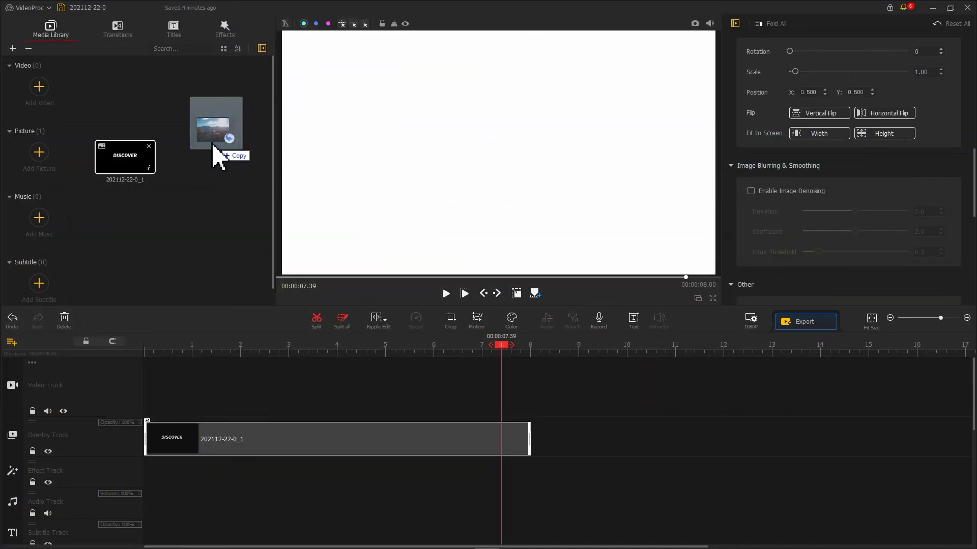
{"action": "left_click_drag", "start_coordinate": [212, 144], "coordinate": [159, 120]}
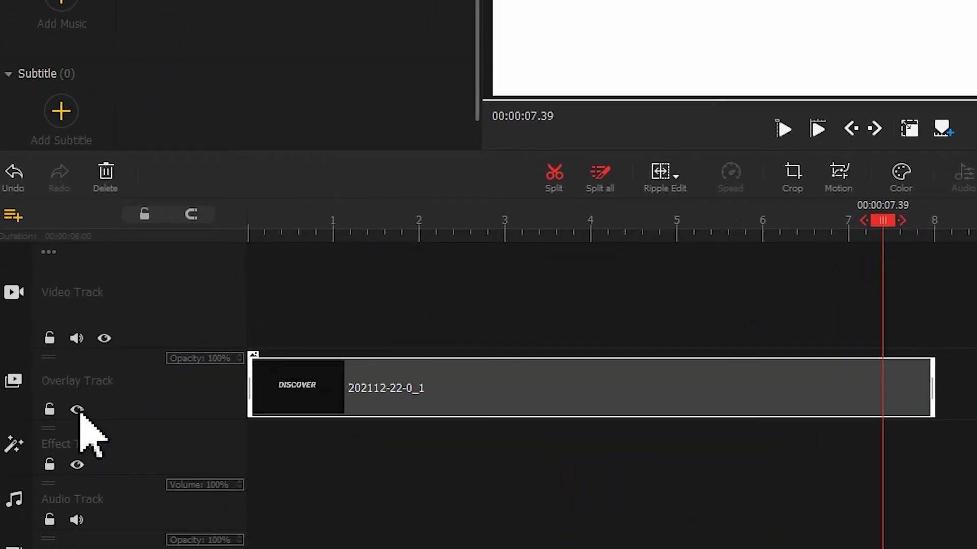
{"action": "left_click", "coordinate": [48, 451]}
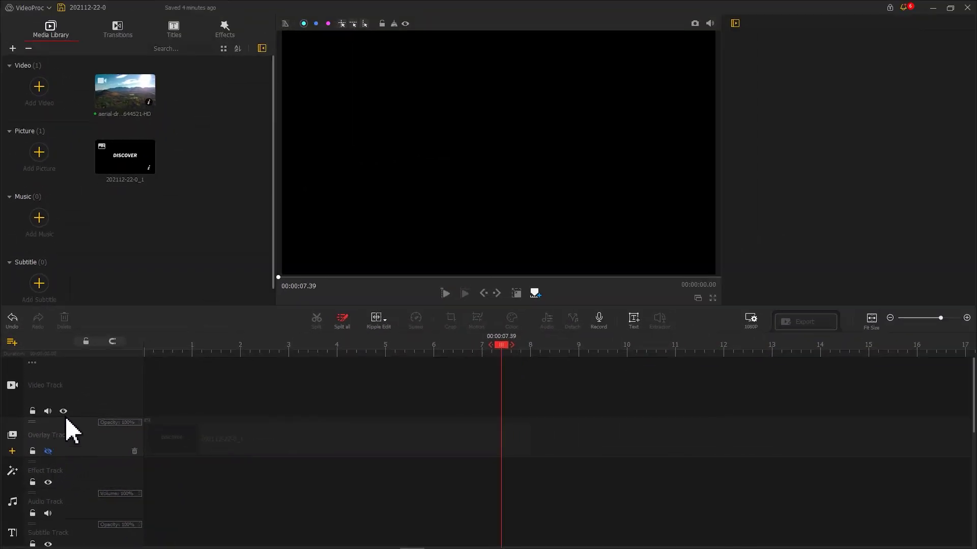
{"action": "left_click_drag", "start_coordinate": [115, 120], "coordinate": [142, 392]}
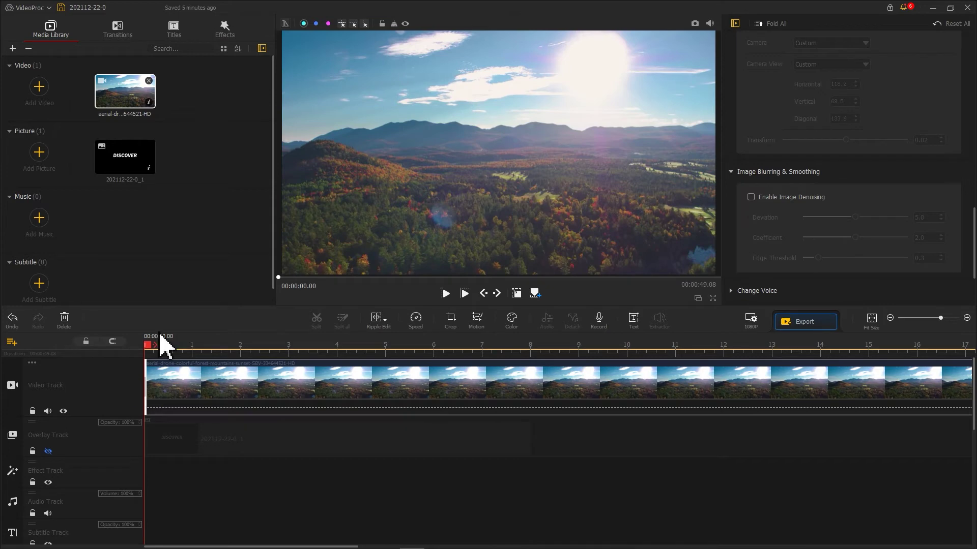
{"action": "scroll", "coordinate": [531, 366], "scroll_direction": "down", "scroll_amount": 3}
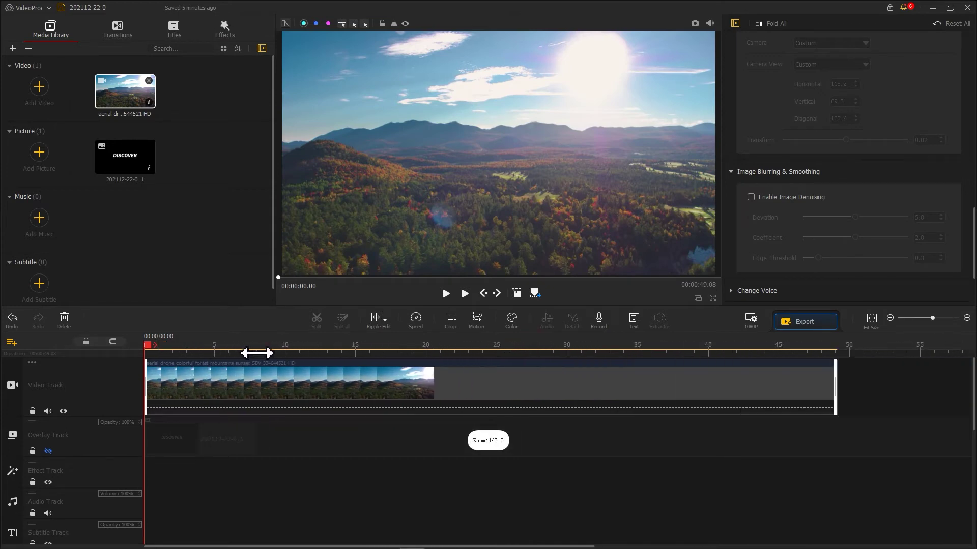
{"action": "left_click_drag", "start_coordinate": [834, 388], "coordinate": [255, 387]}
{"action": "scroll", "coordinate": [279, 351], "scroll_direction": "up", "scroll_amount": 4}
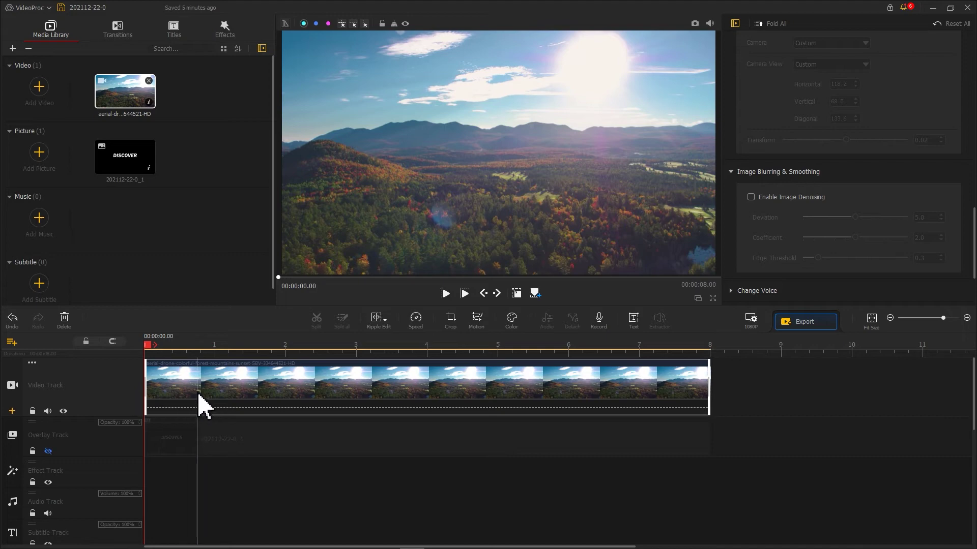
Add Zoom In to the aerial clip with a wider keyframe 2 at 6 s, Keyframe 3 at 8 s, and apply
{"action": "left_click", "coordinate": [471, 324]}
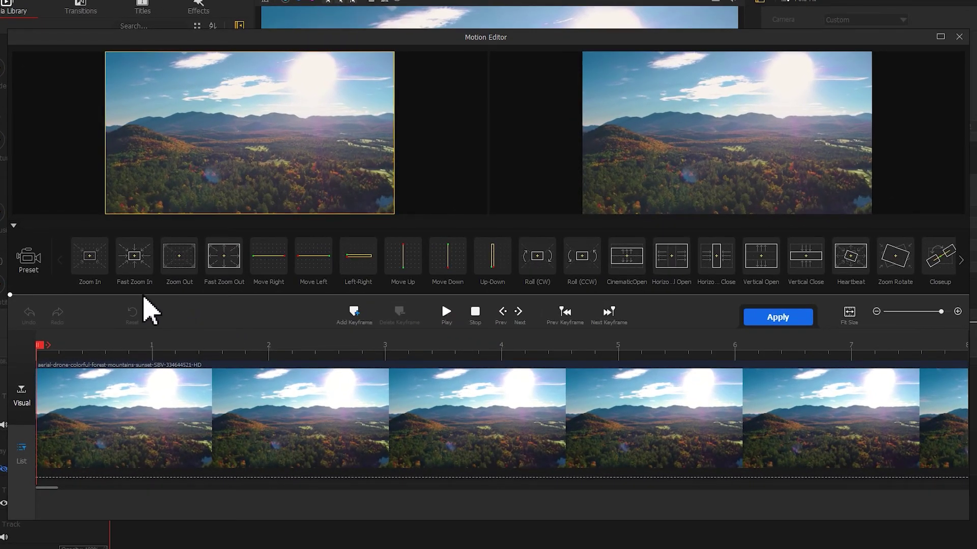
{"action": "left_click", "coordinate": [97, 274]}
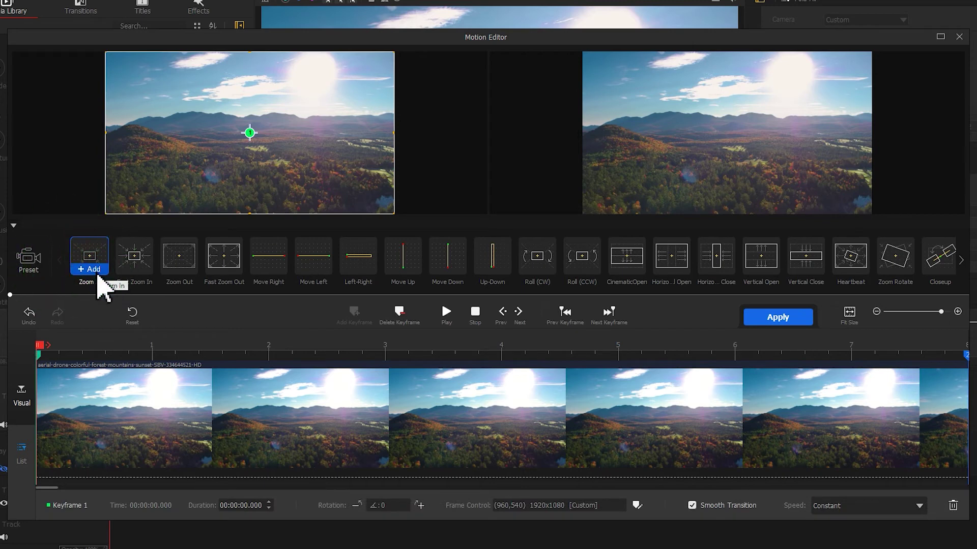
{"action": "left_click_drag", "start_coordinate": [966, 356], "coordinate": [739, 367]}
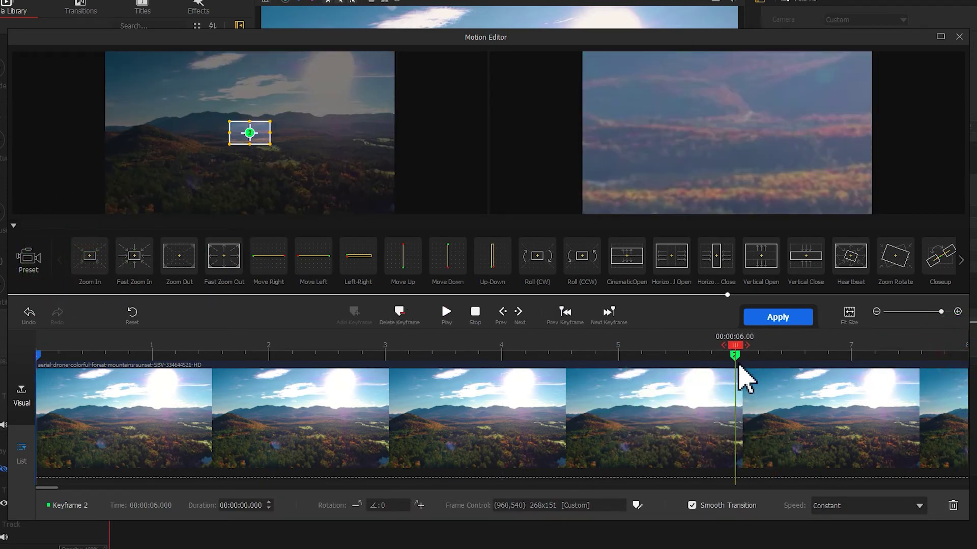
{"action": "left_click_drag", "start_coordinate": [261, 134], "coordinate": [375, 199]}
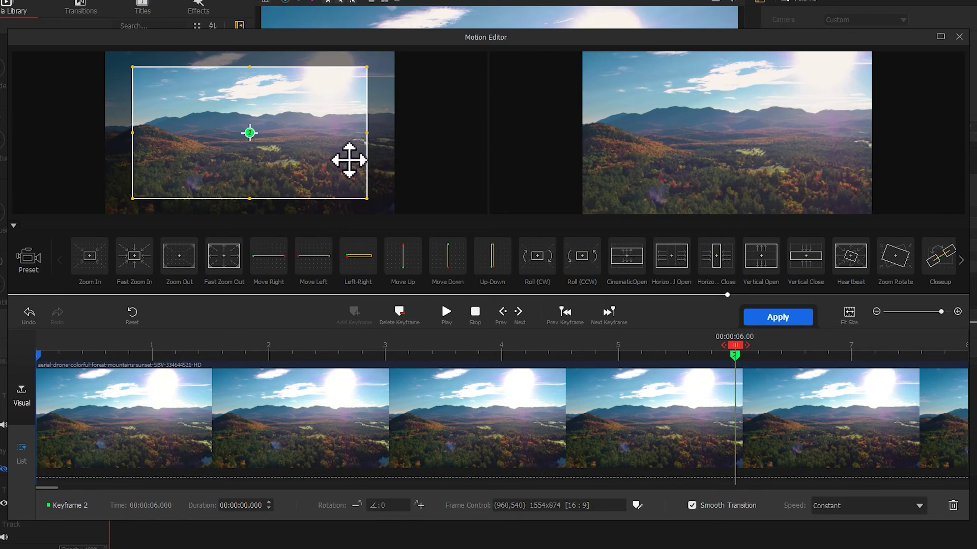
{"action": "left_click_drag", "start_coordinate": [736, 346], "coordinate": [964, 348]}
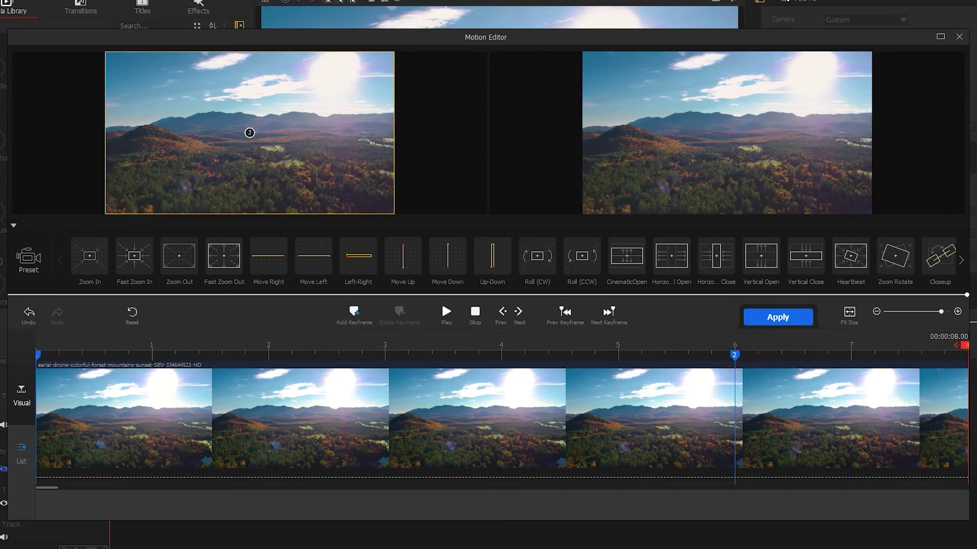
{"action": "left_click", "coordinate": [360, 313]}
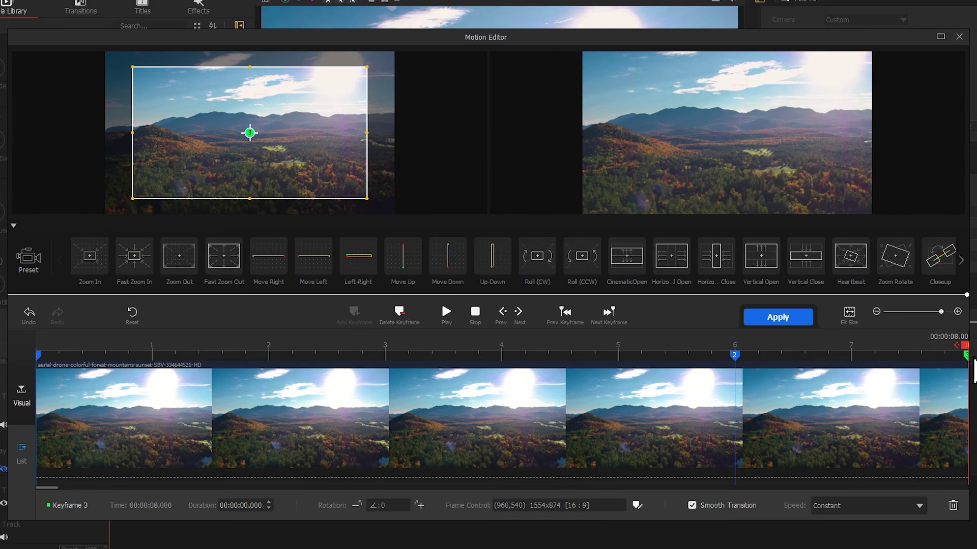
{"action": "left_click", "coordinate": [793, 322]}
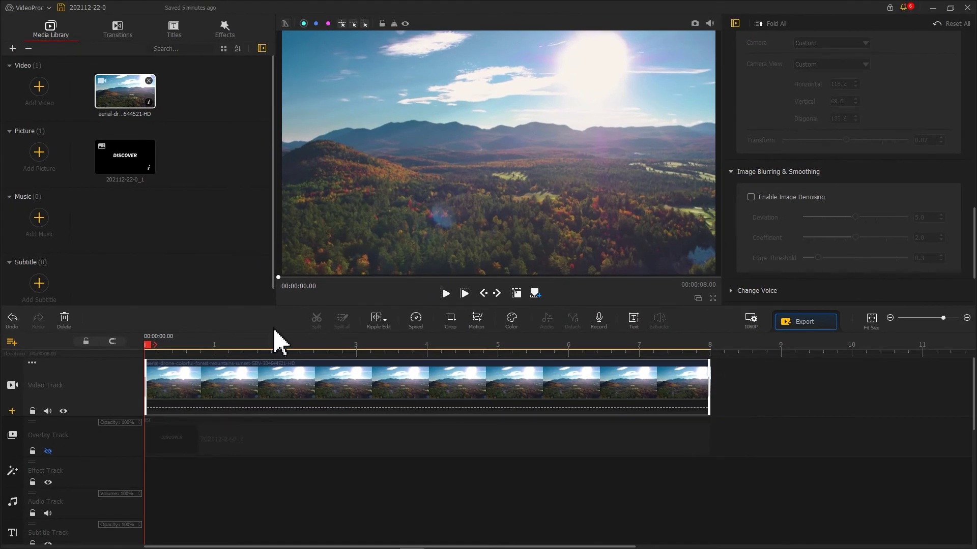
Unhide the overlay track and set the DISCOVER clip's blend mode to Darken
{"action": "left_click", "coordinate": [49, 451]}
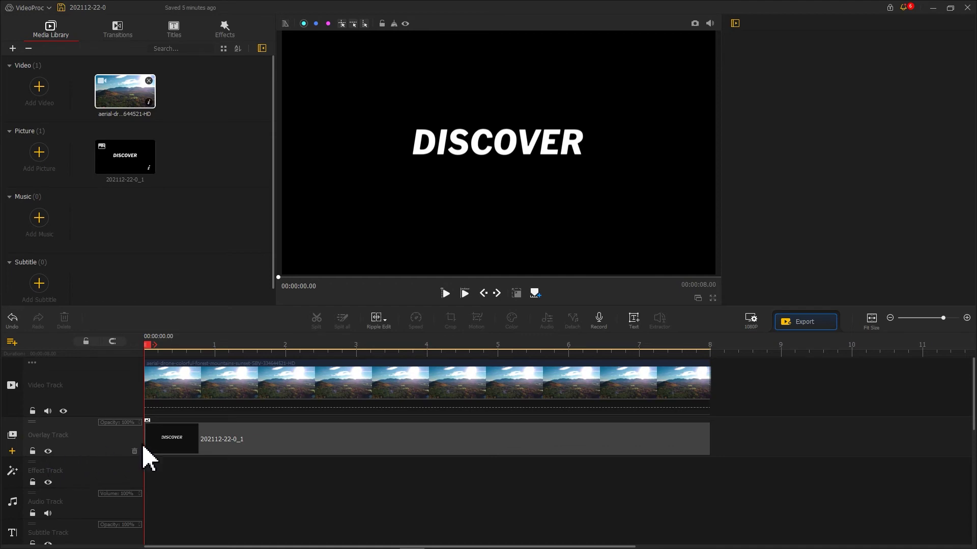
{"action": "left_click", "coordinate": [169, 439]}
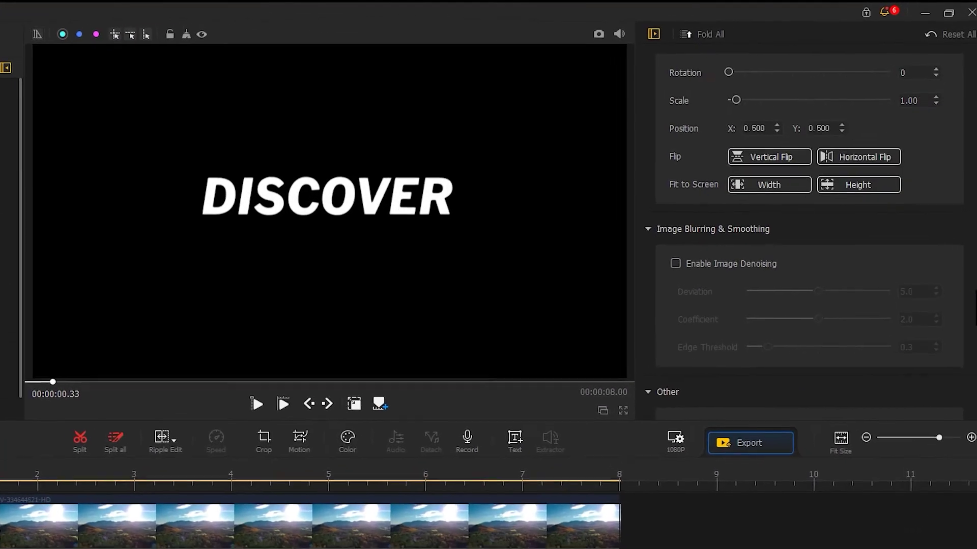
{"action": "scroll", "coordinate": [809, 234], "scroll_direction": "down", "scroll_amount": 10}
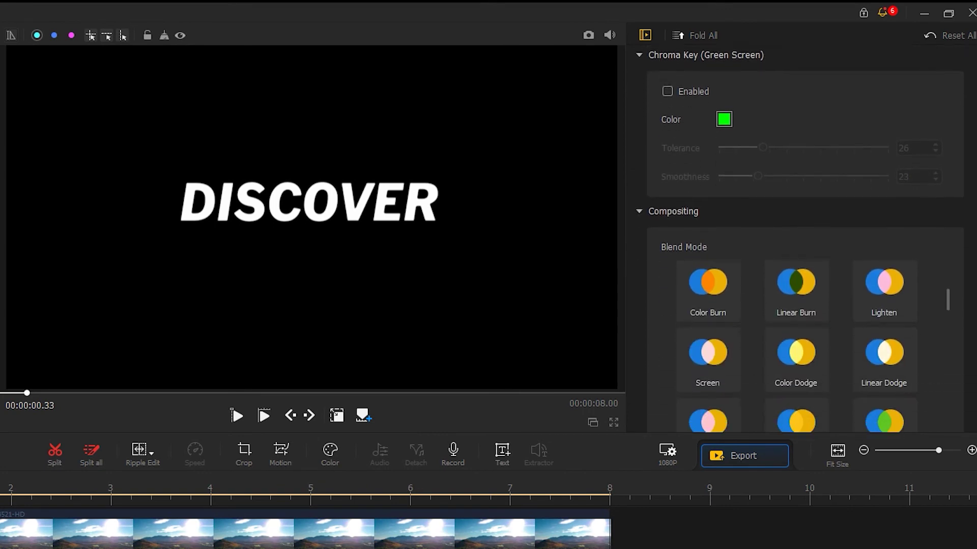
{"action": "scroll", "coordinate": [929, 390], "scroll_direction": "down", "scroll_amount": 1}
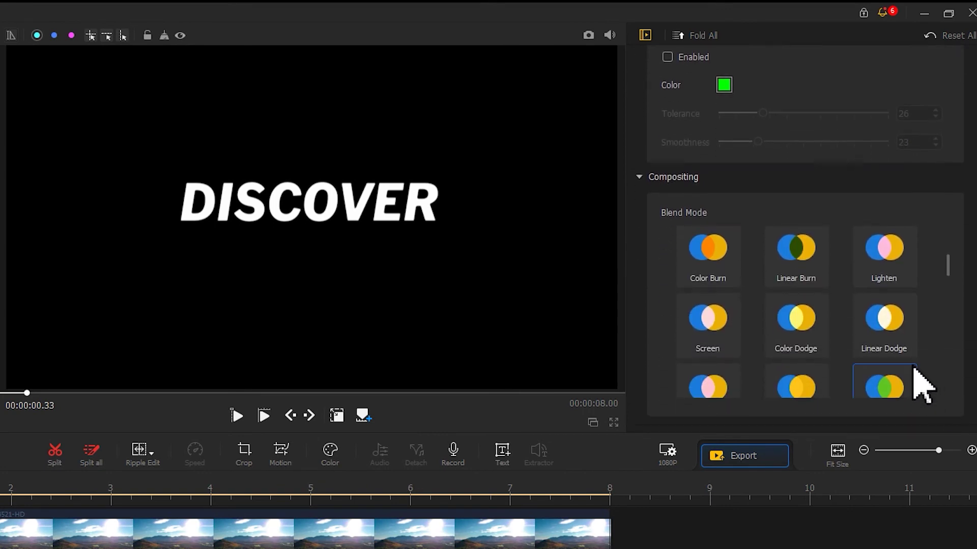
{"action": "scroll", "coordinate": [948, 259], "scroll_direction": "up", "scroll_amount": 3}
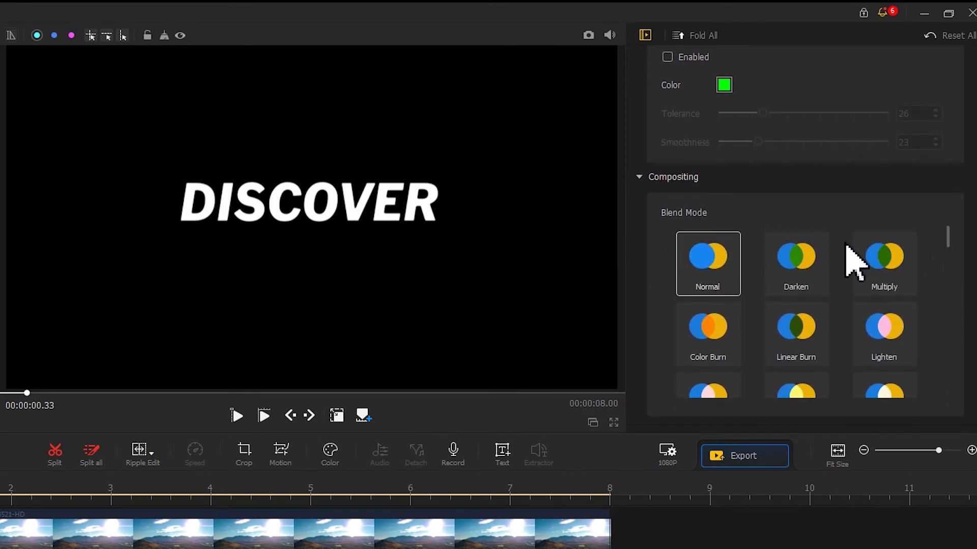
{"action": "left_click", "coordinate": [817, 257]}
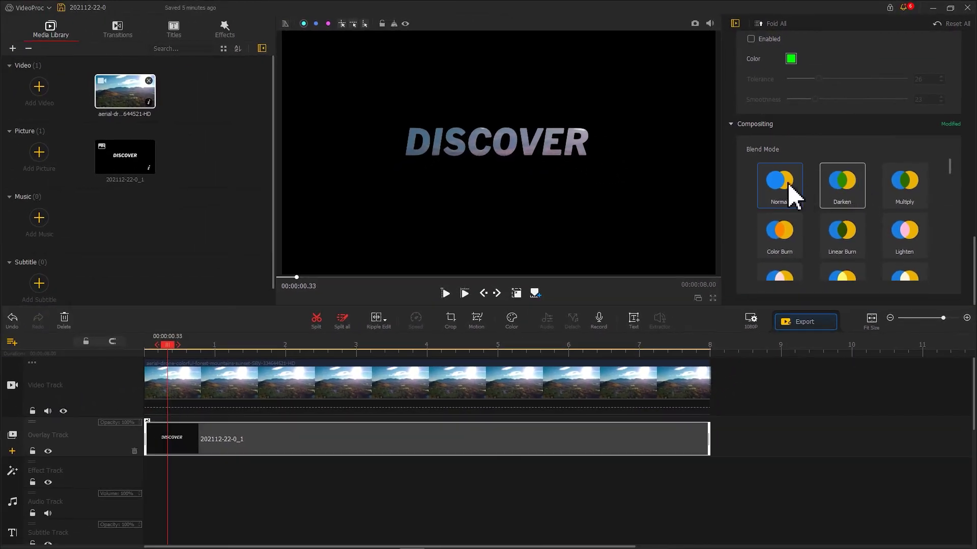
{"action": "left_click_drag", "start_coordinate": [170, 347], "coordinate": [133, 348]}
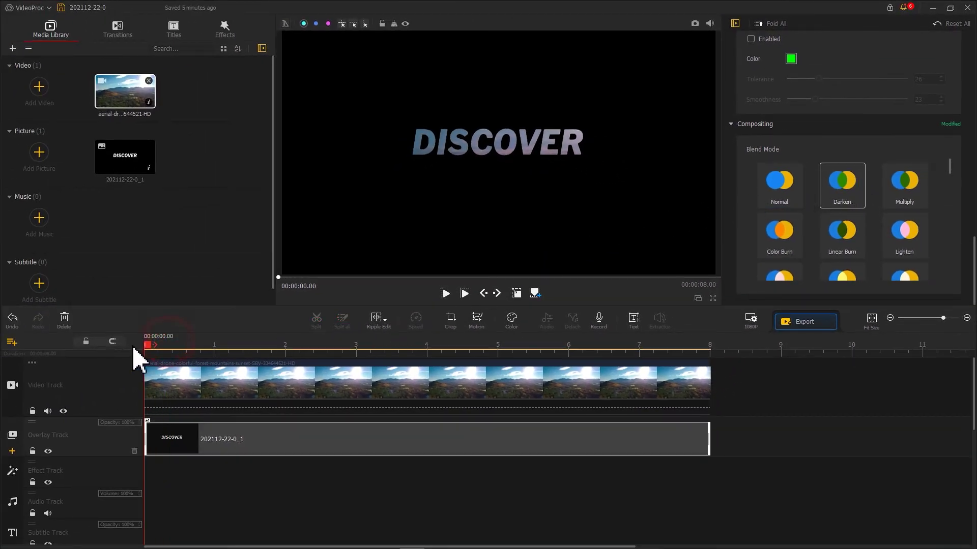
{"action": "left_click", "coordinate": [445, 294]}
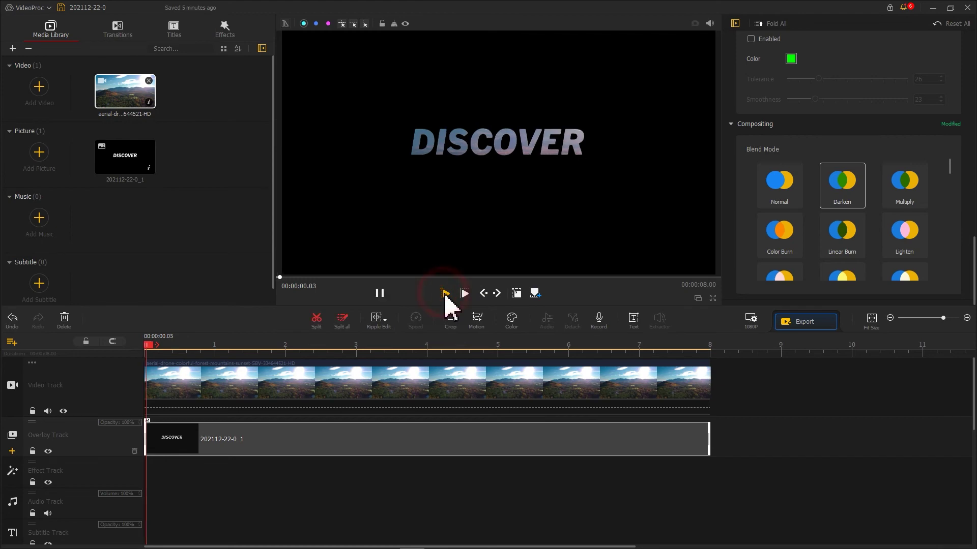